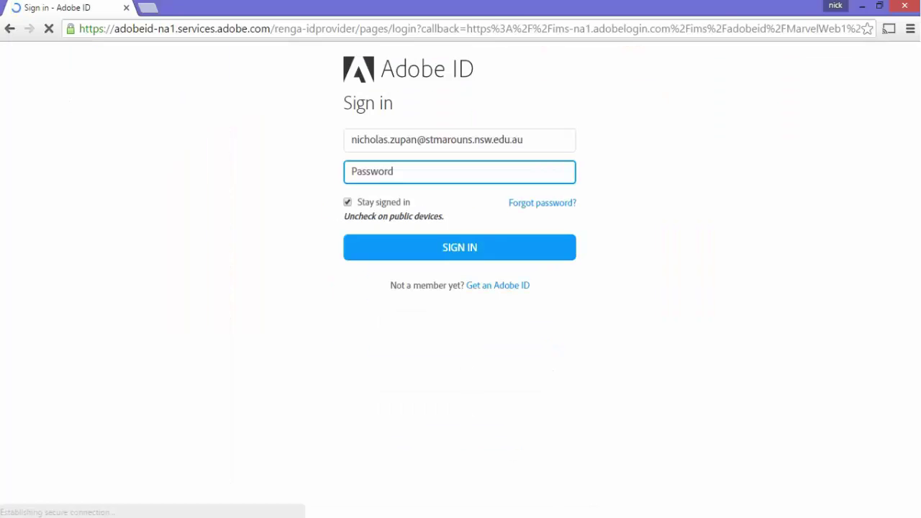
Step: Sign in to the Adobe ID account with the account password and look through the existing projects
{"action": "type", "text": "********"}
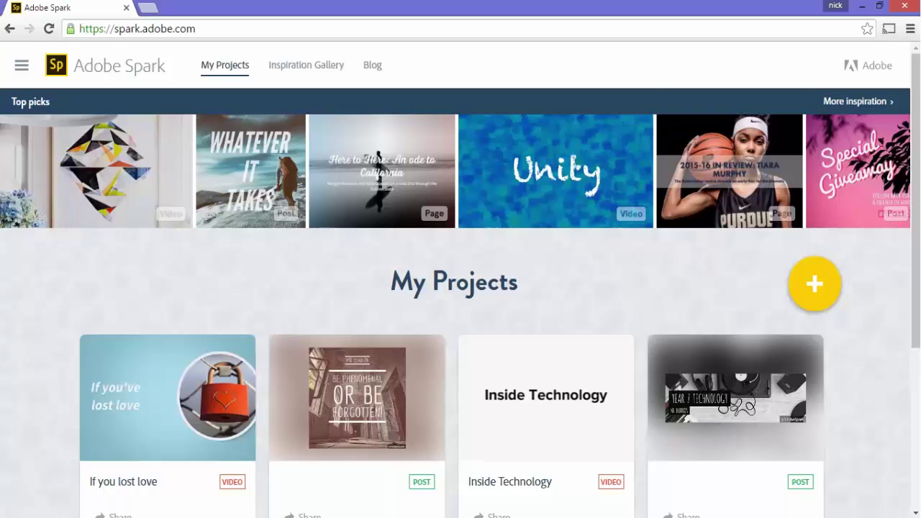
{"action": "scroll", "coordinate": [665, 298], "scroll_direction": "down", "scroll_amount": 3}
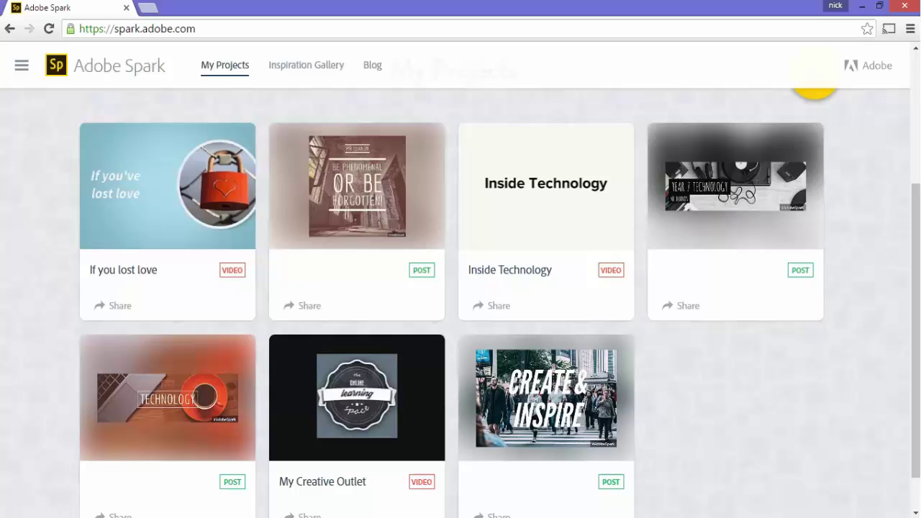
{"action": "scroll", "coordinate": [497, 328], "scroll_direction": "up", "scroll_amount": 3}
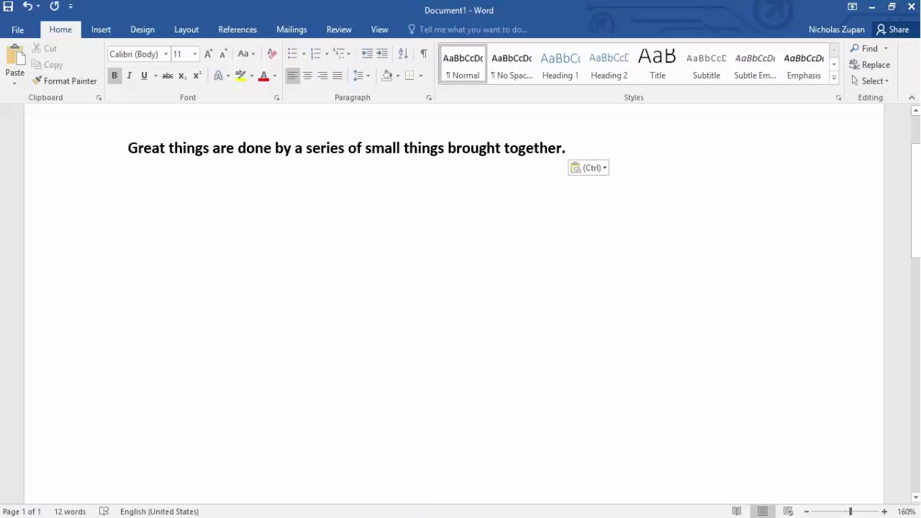
Step: Copy the quote from the Word document and enter "Great things are done by a series of small things brought together." as the Adobe Spark post's text
{"action": "key", "text": "ctrl+a"}
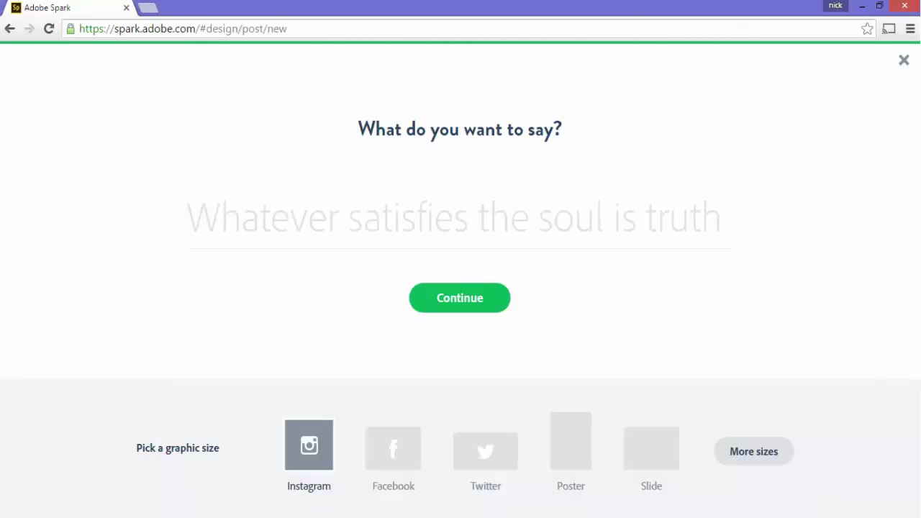
{"action": "type", "text": "Great things are done by a series of small things brought together."}
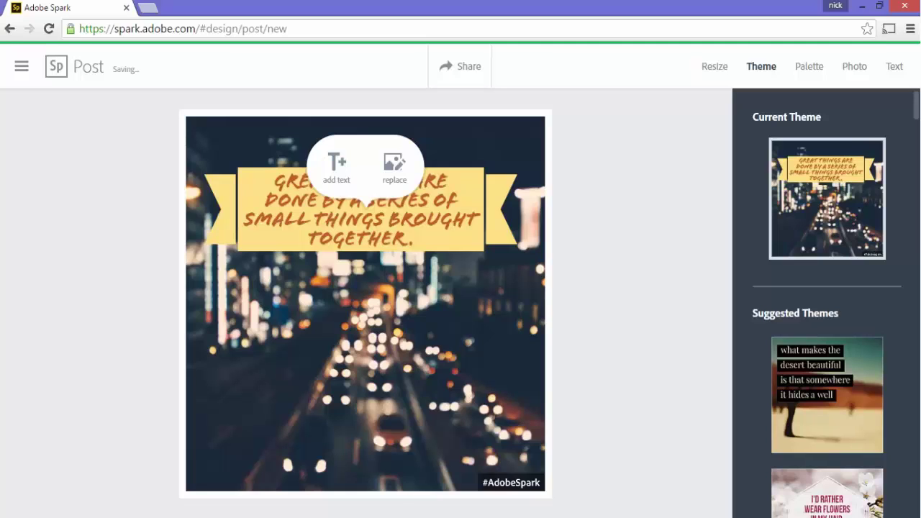
Step: Try several suggested themes and apply the dark pink "Reading is to the mind what exercise is to the body" theme to the post
{"action": "scroll", "coordinate": [839, 374], "scroll_direction": "down", "scroll_amount": 3}
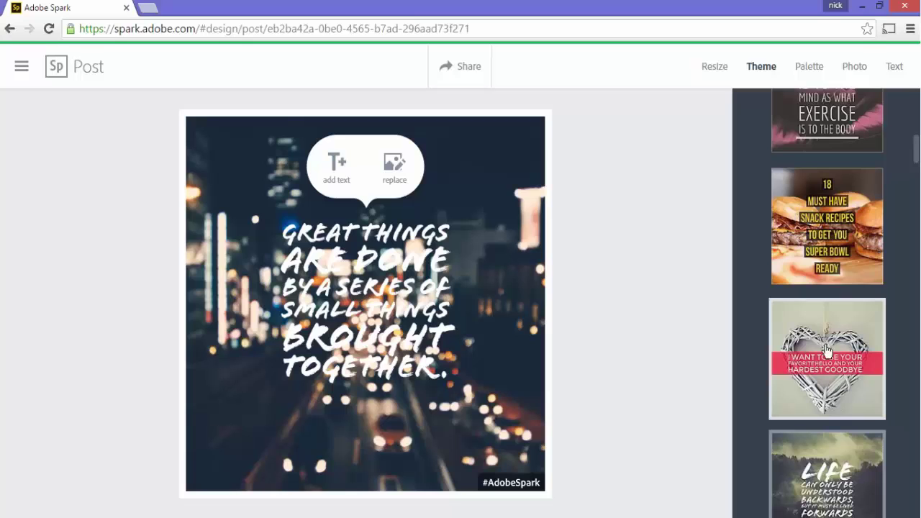
{"action": "scroll", "coordinate": [830, 360], "scroll_direction": "down", "scroll_amount": 4}
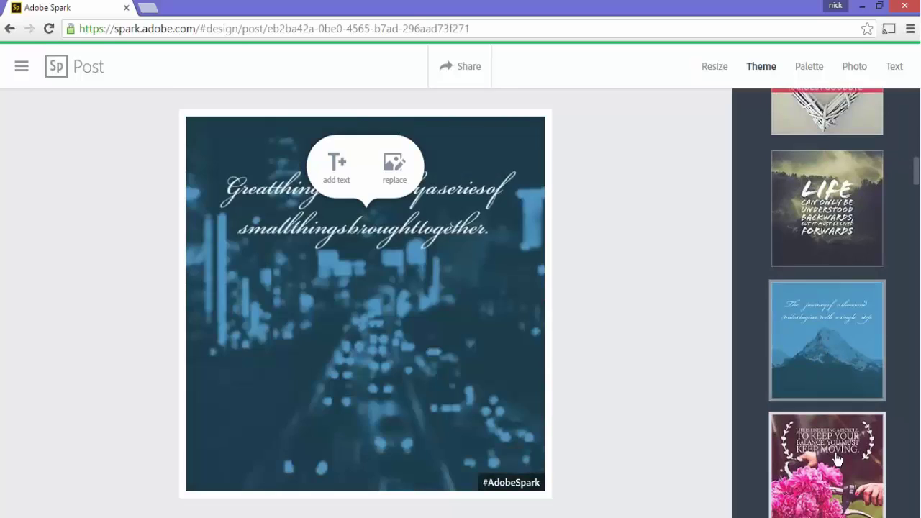
{"action": "scroll", "coordinate": [828, 230], "scroll_direction": "up", "scroll_amount": 7}
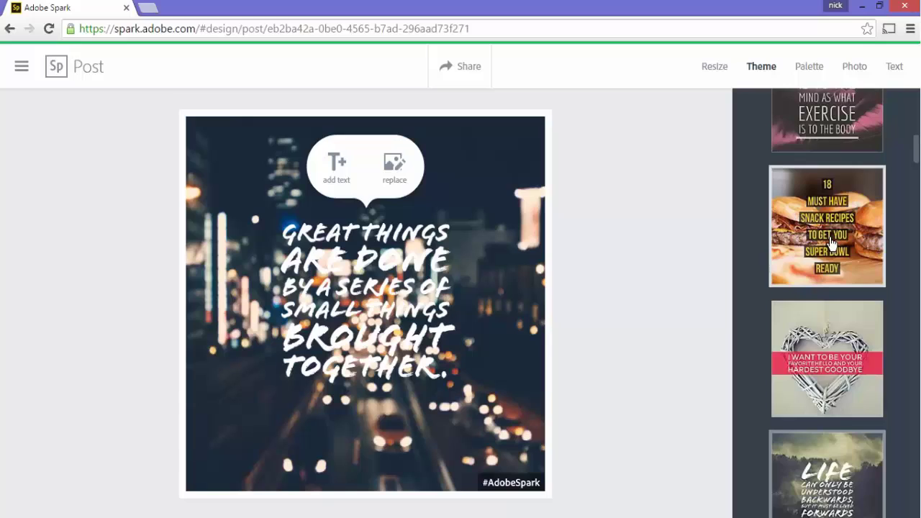
{"action": "left_click", "coordinate": [835, 321]}
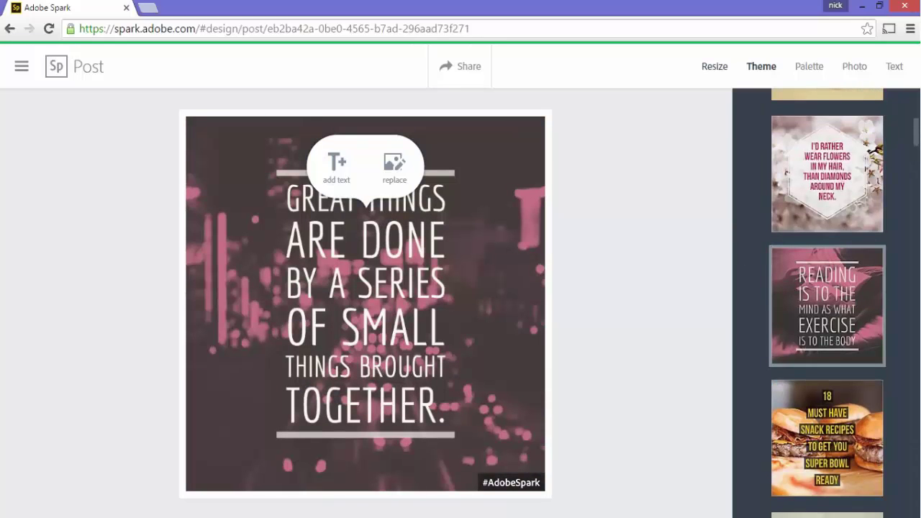
Step: Examine the available resize formats for the post, from the social post and profile sizes to the standard sizes
{"action": "left_click", "coordinate": [714, 67]}
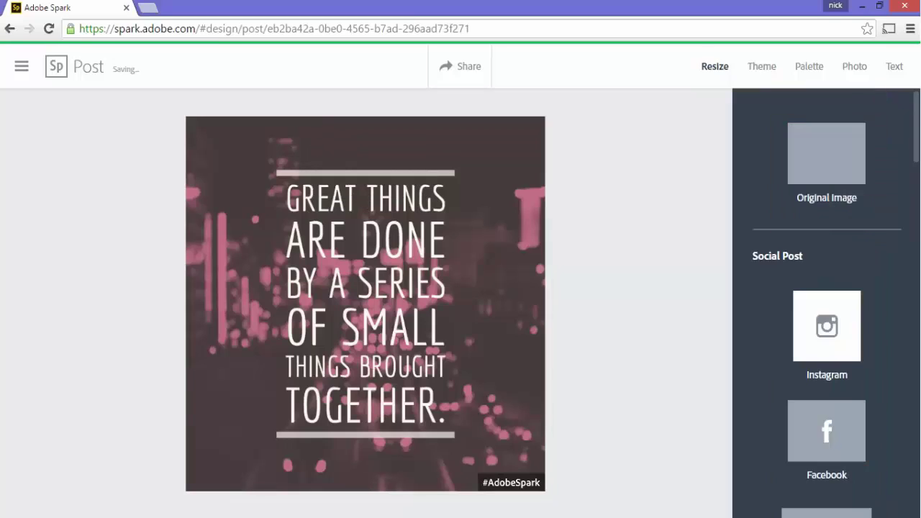
{"action": "scroll", "coordinate": [833, 298], "scroll_direction": "down", "scroll_amount": 2}
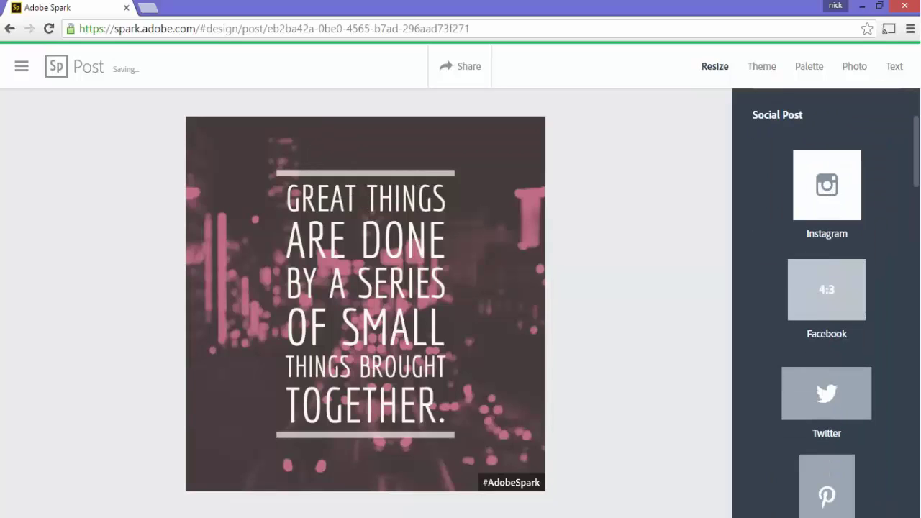
{"action": "scroll", "coordinate": [837, 319], "scroll_direction": "down", "scroll_amount": 5}
{"action": "scroll", "coordinate": [849, 313], "scroll_direction": "down", "scroll_amount": 3}
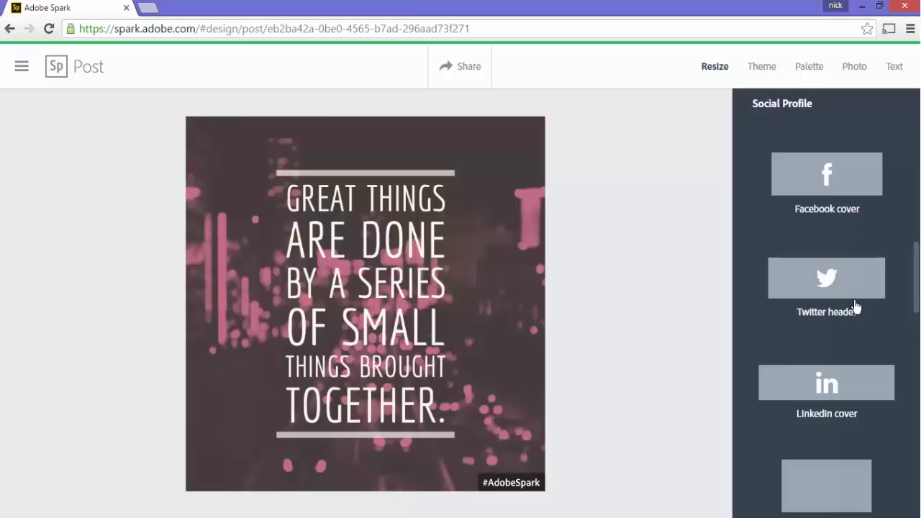
{"action": "scroll", "coordinate": [856, 308], "scroll_direction": "down", "scroll_amount": 3}
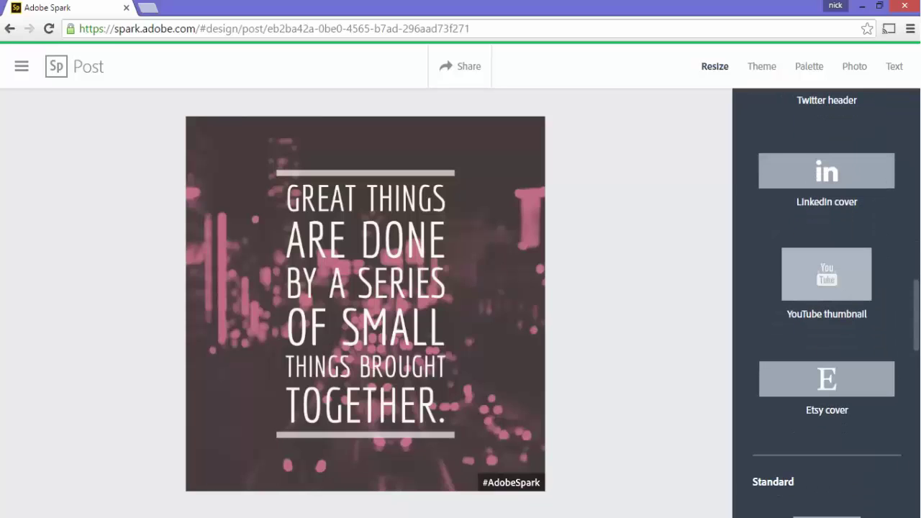
{"action": "scroll", "coordinate": [865, 319], "scroll_direction": "down", "scroll_amount": 10}
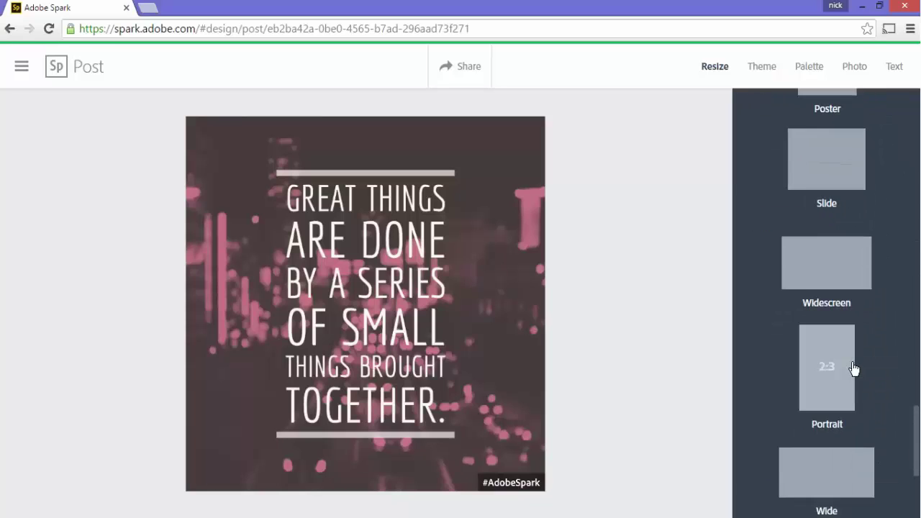
{"action": "scroll", "coordinate": [822, 448], "scroll_direction": "down", "scroll_amount": 3}
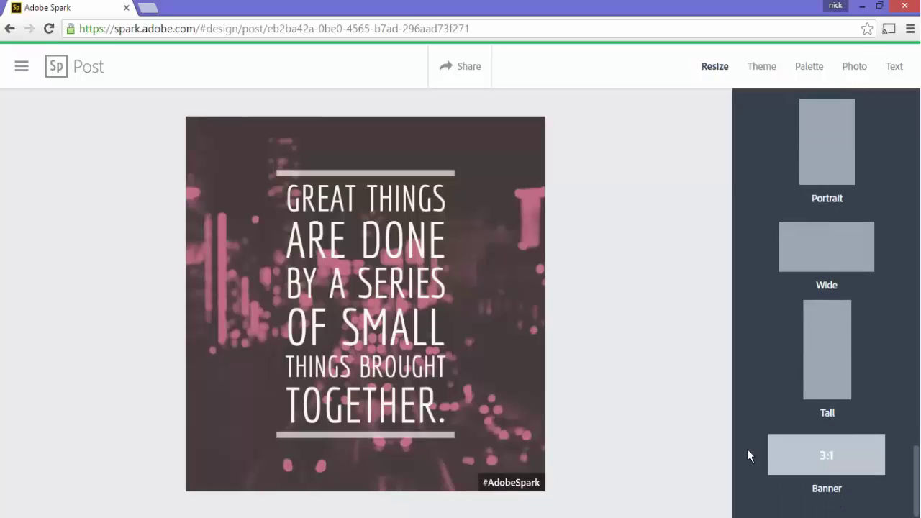
{"action": "scroll", "coordinate": [821, 312], "scroll_direction": "up", "scroll_amount": 15}
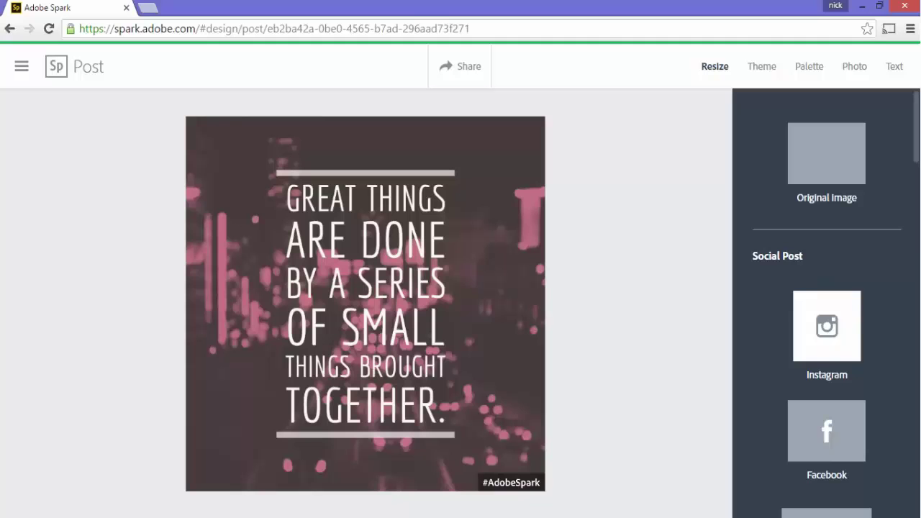
Step: Try several suggested colour palettes on the post and return to its original colours
{"action": "left_click", "coordinate": [808, 66]}
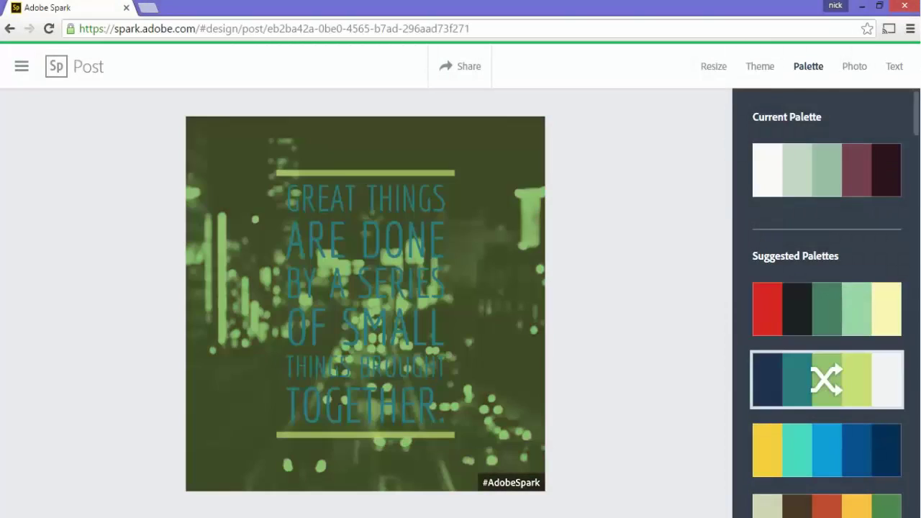
{"action": "scroll", "coordinate": [835, 385], "scroll_direction": "down", "scroll_amount": 1}
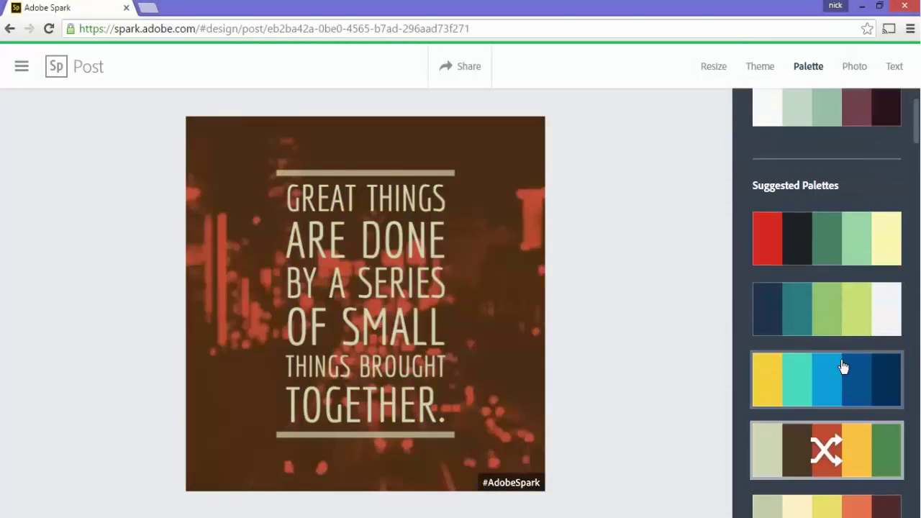
{"action": "scroll", "coordinate": [821, 400], "scroll_direction": "down", "scroll_amount": 7}
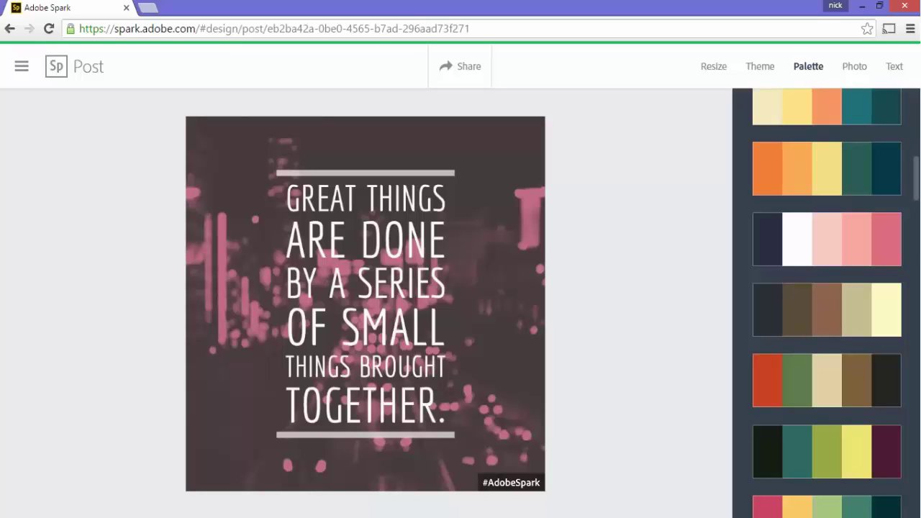
{"action": "scroll", "coordinate": [822, 269], "scroll_direction": "up", "scroll_amount": 8}
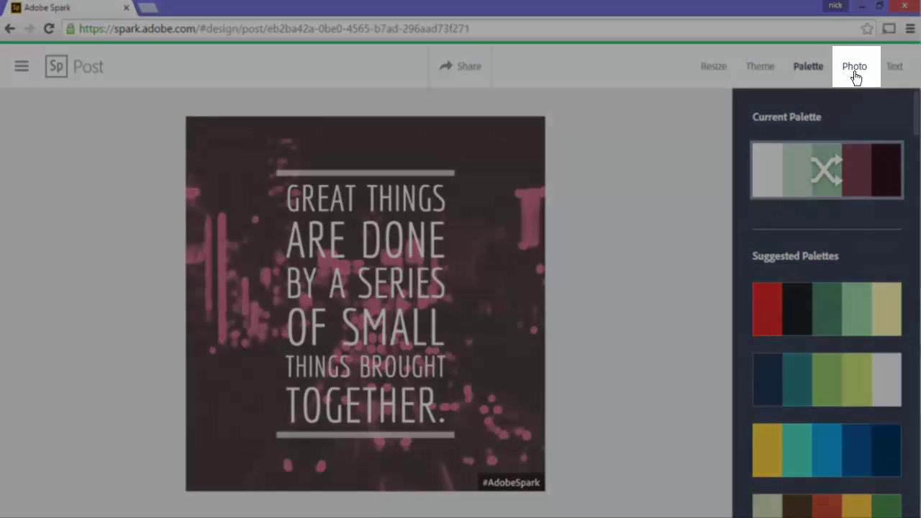
Step: Try the Shiro, Montlake, Magnolia, Joule and Fremont filters on the background photo
{"action": "left_click", "coordinate": [855, 72]}
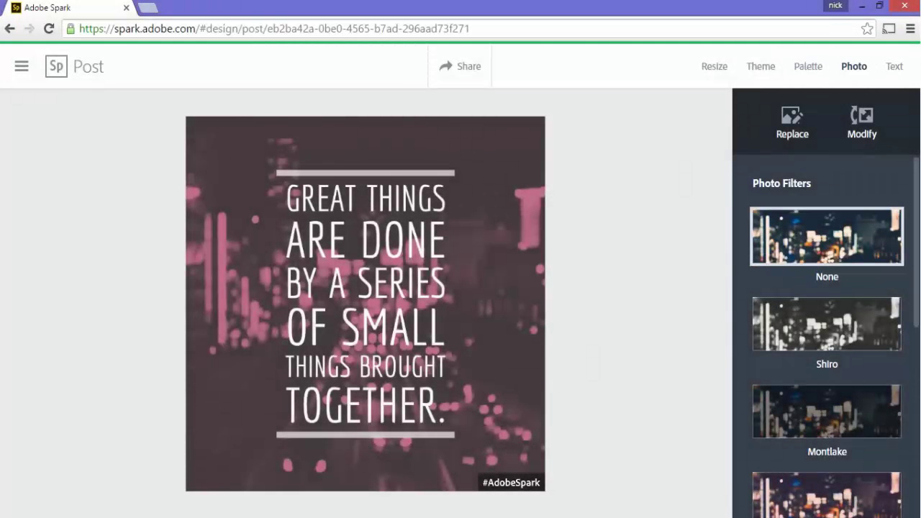
{"action": "left_click", "coordinate": [824, 323]}
{"action": "scroll", "coordinate": [822, 324], "scroll_direction": "down", "scroll_amount": 2}
{"action": "left_click", "coordinate": [823, 281]}
{"action": "left_click", "coordinate": [824, 367]}
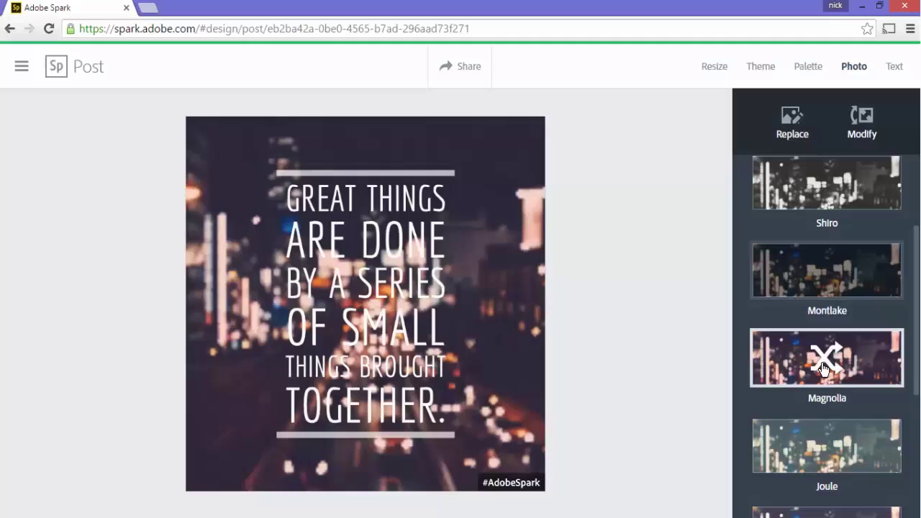
{"action": "left_click", "coordinate": [824, 183]}
{"action": "left_click", "coordinate": [824, 270]}
{"action": "left_click", "coordinate": [824, 358]}
{"action": "left_click", "coordinate": [824, 445]}
{"action": "scroll", "coordinate": [852, 321], "scroll_direction": "down", "scroll_amount": 1}
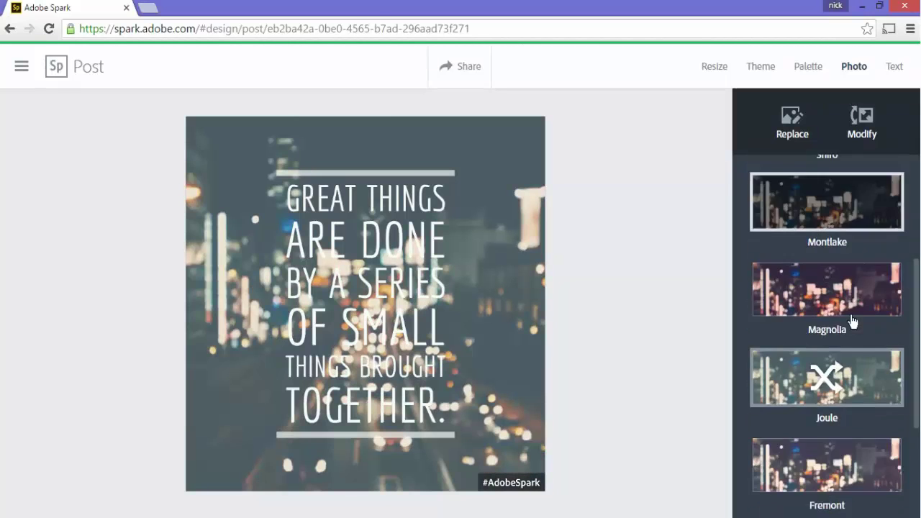
{"action": "scroll", "coordinate": [852, 322], "scroll_direction": "down", "scroll_amount": 1}
{"action": "left_click", "coordinate": [826, 392]}
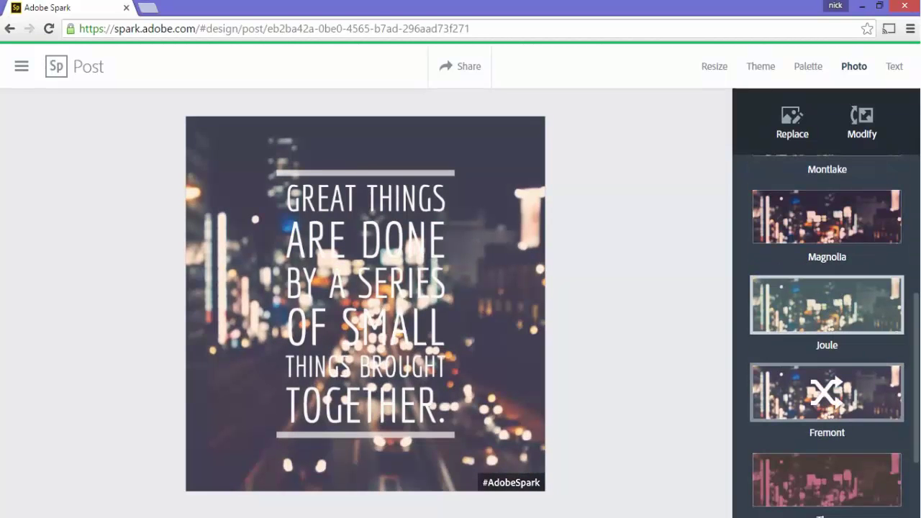
Step: Set the photo filter to None and replace the background photo with a misty mountain landscape
{"action": "scroll", "coordinate": [826, 324], "scroll_direction": "up", "scroll_amount": 4}
{"action": "left_click", "coordinate": [824, 245]}
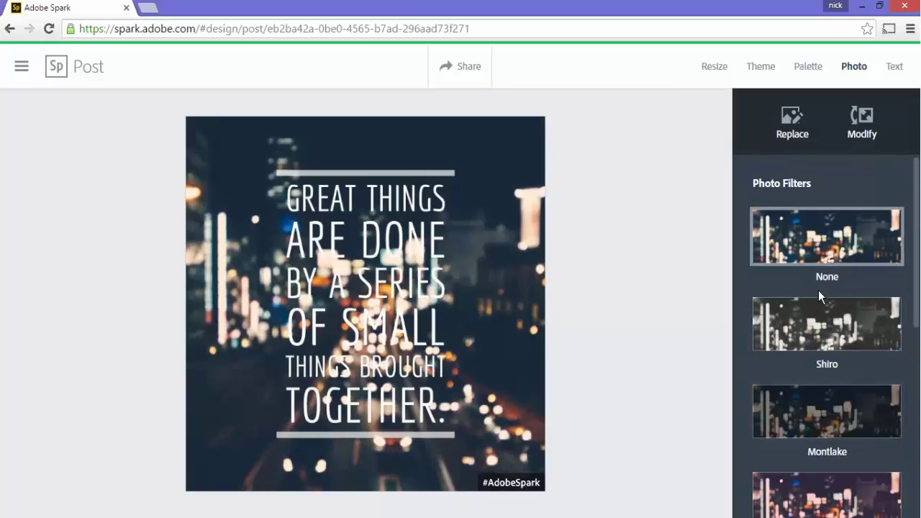
{"action": "left_click", "coordinate": [826, 241]}
{"action": "left_click", "coordinate": [792, 122]}
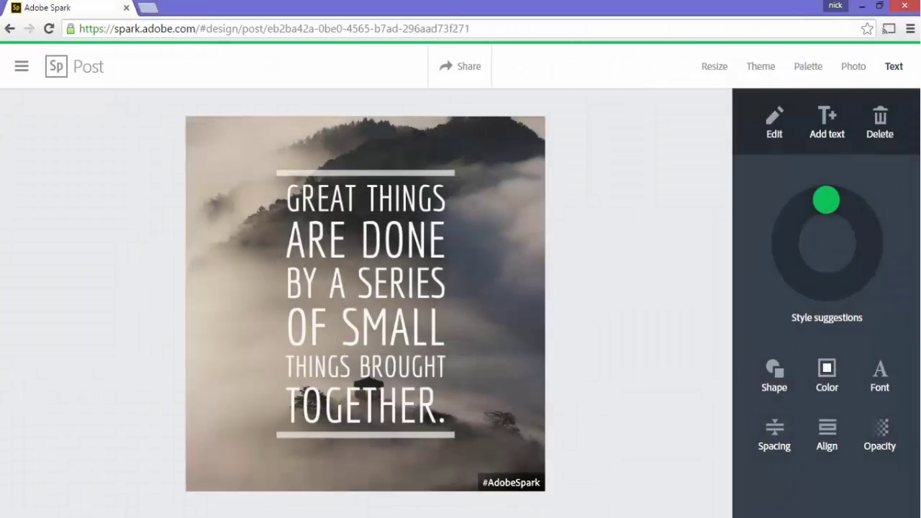
Step: Add a second text box reading "something" to the post and delete it again
{"action": "left_click", "coordinate": [366, 302]}
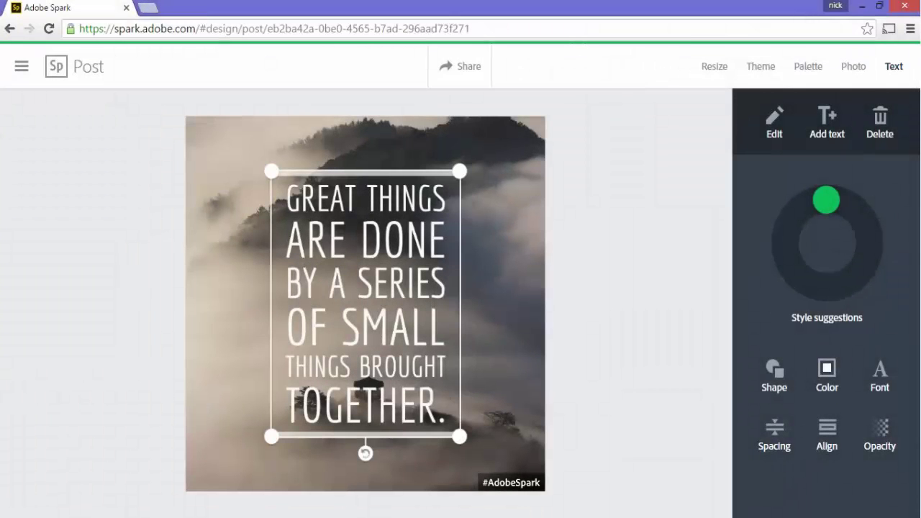
{"action": "left_click", "coordinate": [499, 154]}
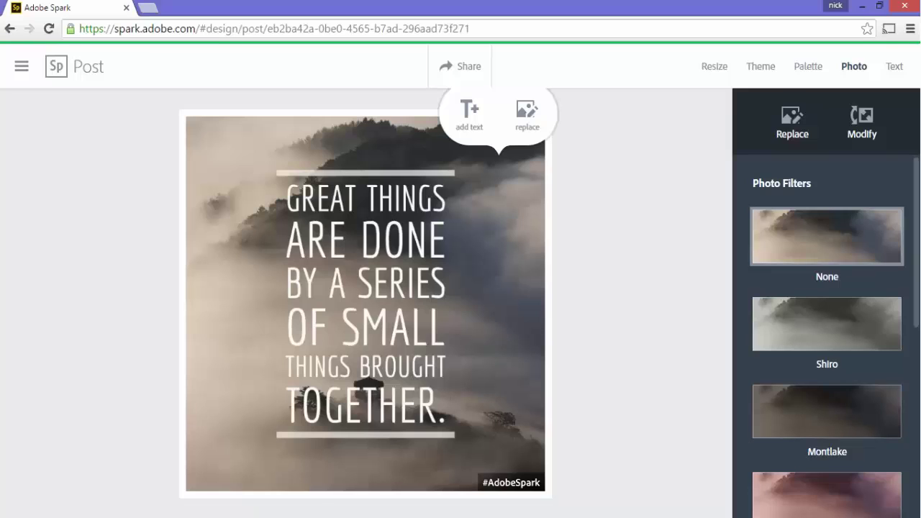
{"action": "type", "text": "something"}
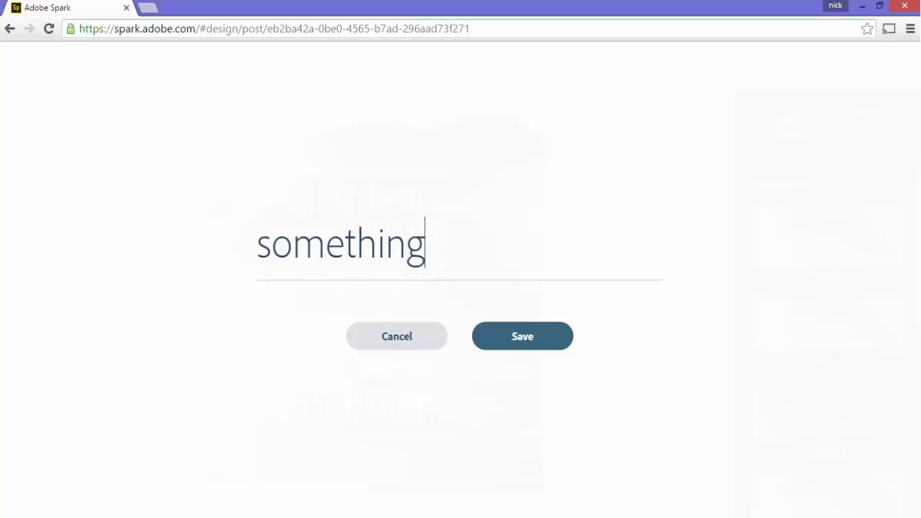
{"action": "key", "text": "Return"}
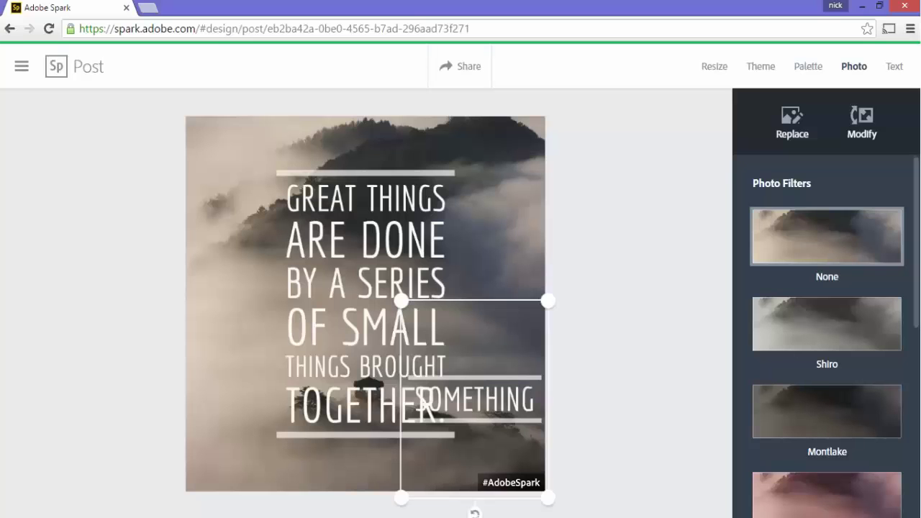
{"action": "left_click", "coordinate": [426, 405]}
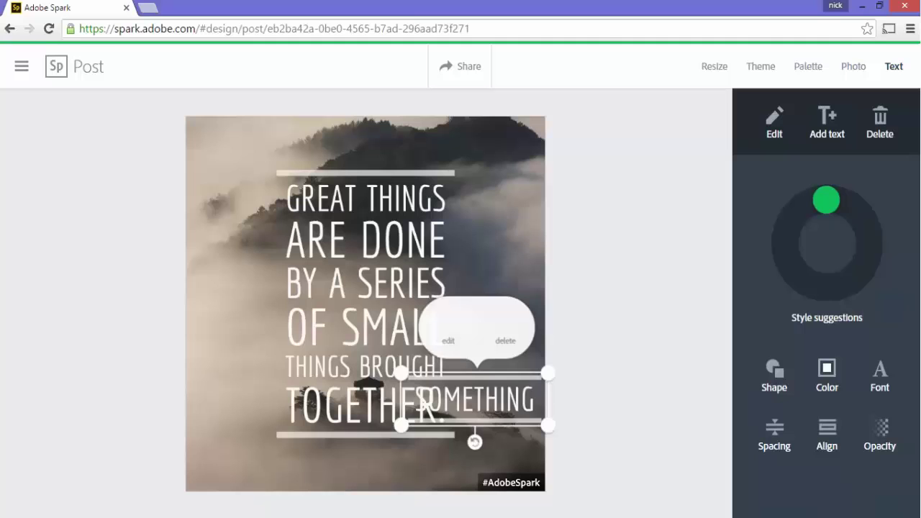
{"action": "left_click", "coordinate": [880, 123]}
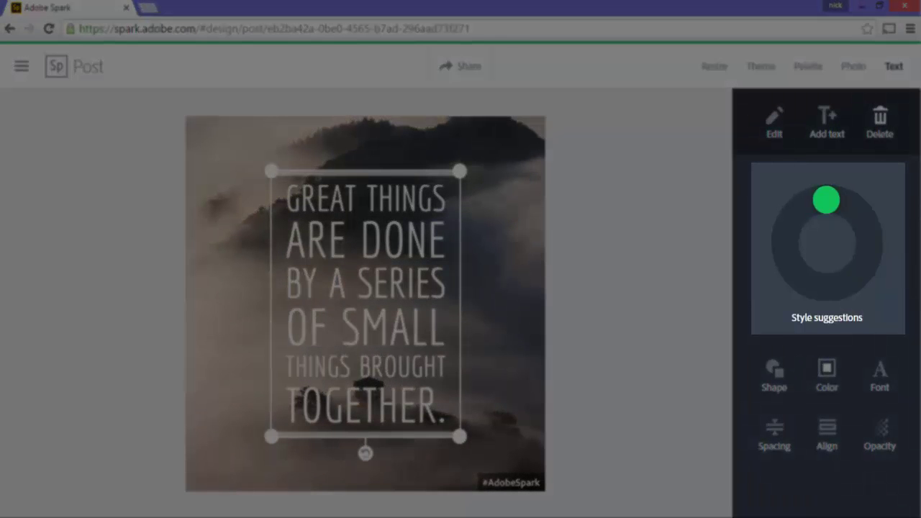
Step: Try the separate line bars, circle, ringed circle, square and solid diamond shapes behind the quote text
{"action": "mouse_move", "coordinate": [827, 200]}
{"action": "left_mouse_down"}
{"action": "mouse_move", "coordinate": [854, 210]}
{"action": "mouse_move", "coordinate": [849, 259]}
{"action": "mouse_move", "coordinate": [831, 273]}
{"action": "mouse_move", "coordinate": [800, 265]}
{"action": "mouse_move", "coordinate": [799, 235]}
{"action": "mouse_move", "coordinate": [814, 208]}
{"action": "mouse_move", "coordinate": [796, 269]}
{"action": "mouse_move", "coordinate": [863, 266]}
{"action": "mouse_move", "coordinate": [847, 217]}
{"action": "mouse_move", "coordinate": [827, 205]}
{"action": "left_mouse_up"}
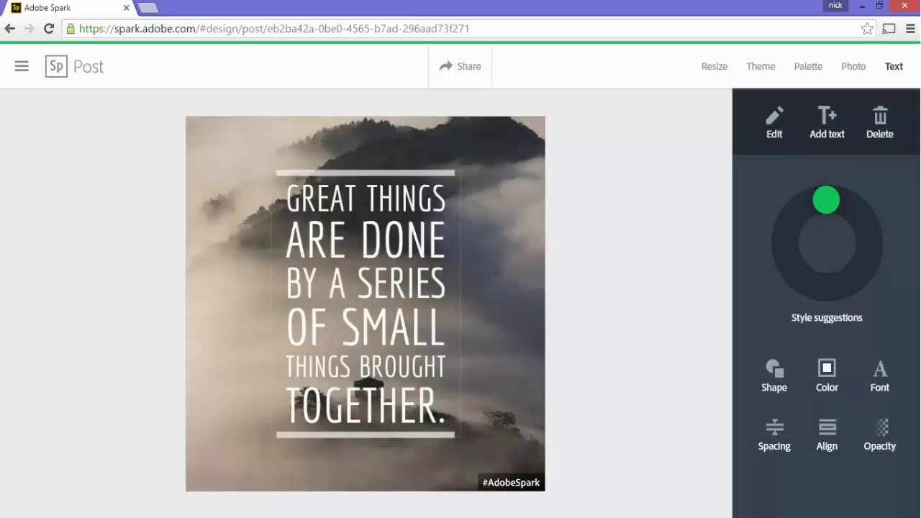
{"action": "left_click", "coordinate": [774, 375]}
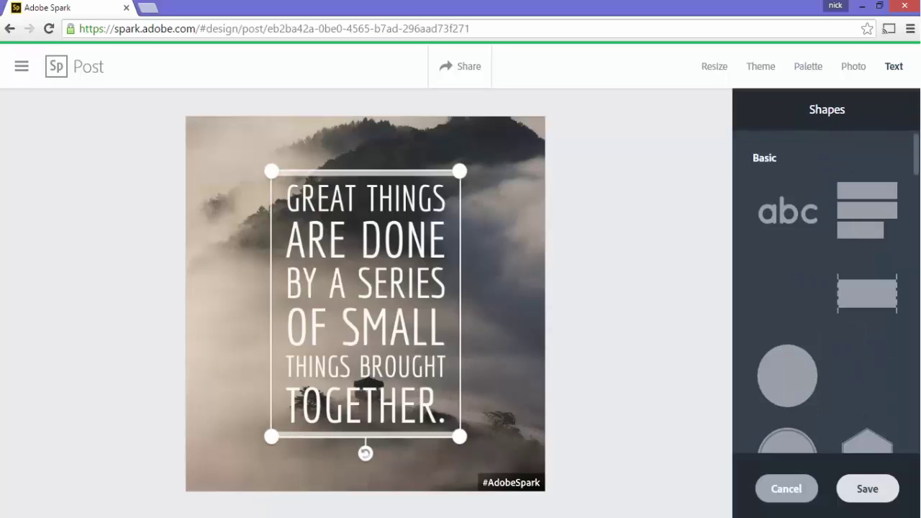
{"action": "scroll", "coordinate": [818, 312], "scroll_direction": "down", "scroll_amount": 2}
{"action": "left_click", "coordinate": [858, 149]}
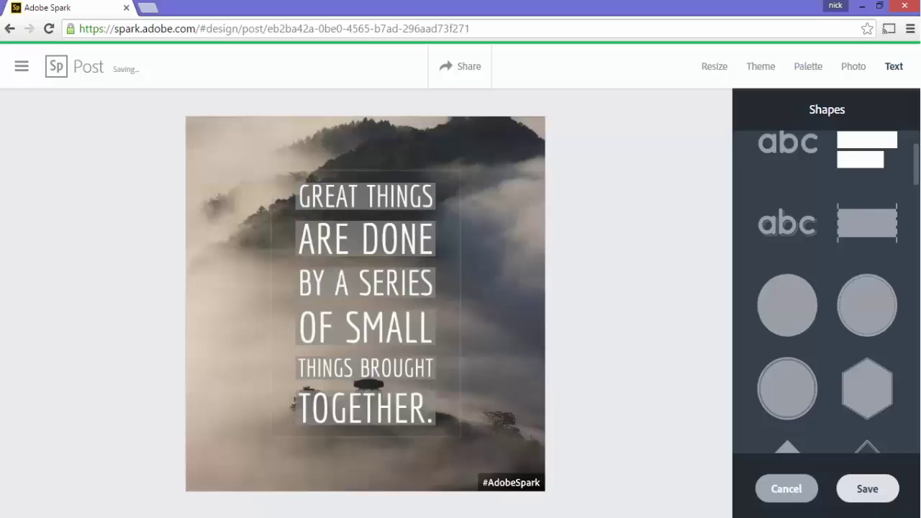
{"action": "scroll", "coordinate": [873, 228], "scroll_direction": "down", "scroll_amount": 3}
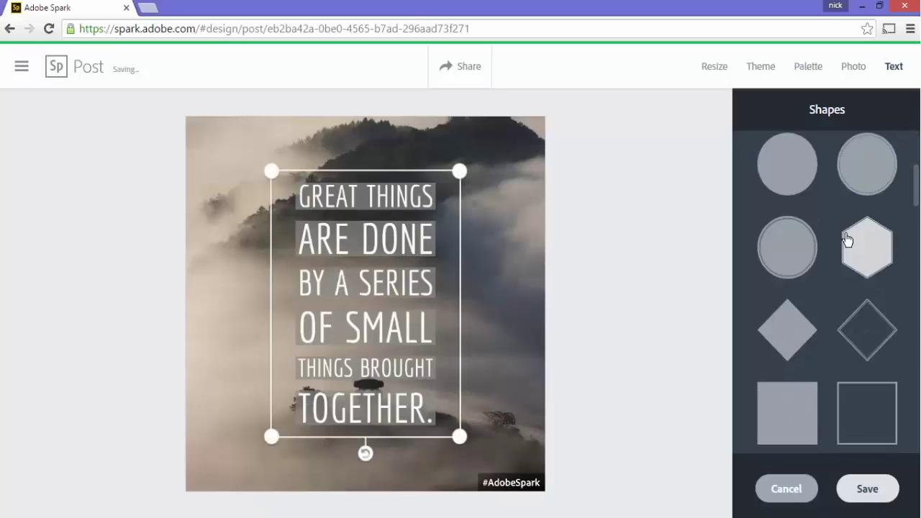
{"action": "left_click", "coordinate": [784, 161]}
{"action": "left_click", "coordinate": [787, 247]}
{"action": "left_click", "coordinate": [787, 330]}
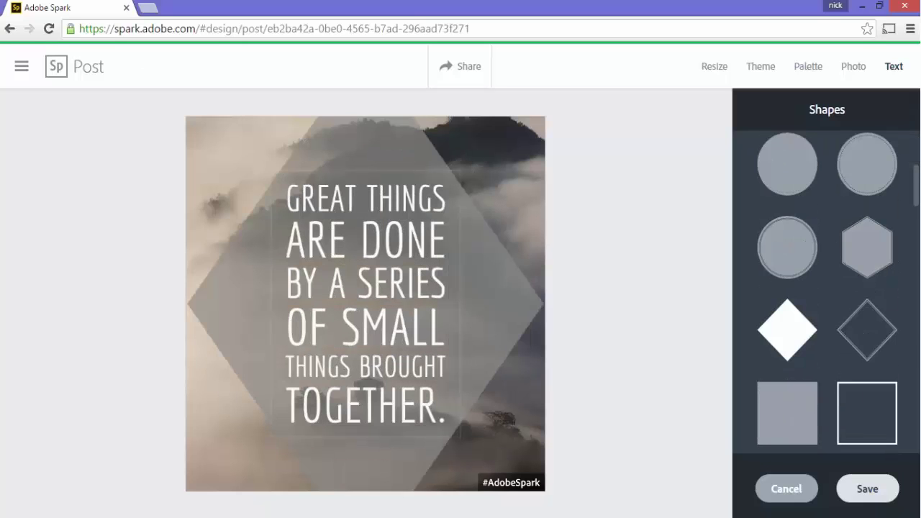
{"action": "left_click", "coordinate": [788, 413]}
{"action": "left_click", "coordinate": [787, 329]}
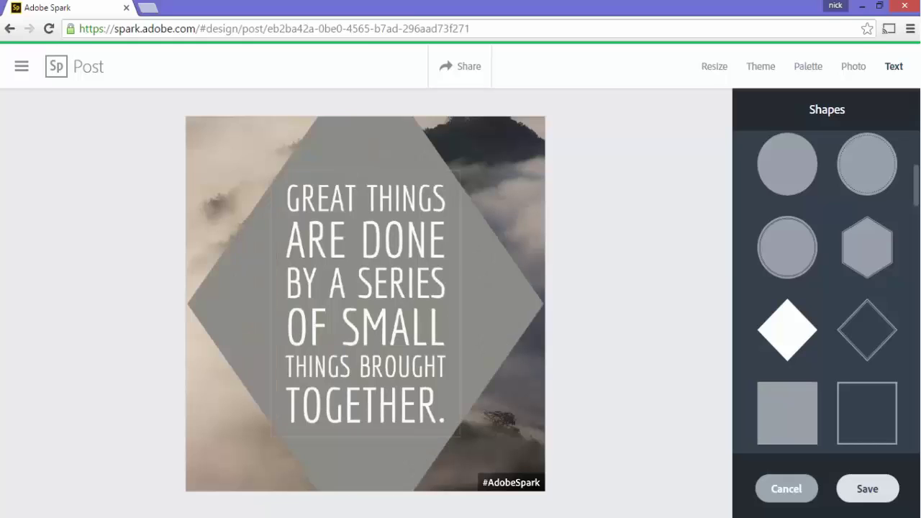
Step: Browse the remaining shapes down to the Social group and apply the separate line bars behind the quote
{"action": "scroll", "coordinate": [861, 302], "scroll_direction": "down", "scroll_amount": 10}
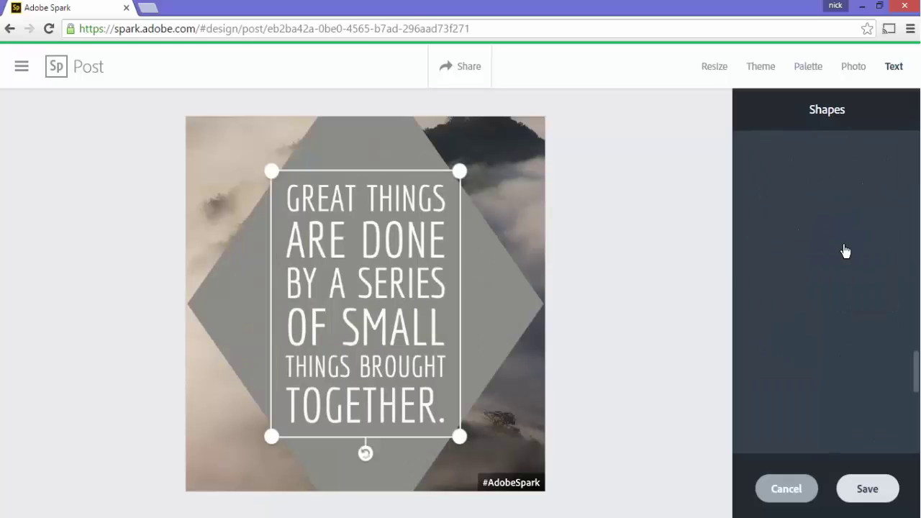
{"action": "scroll", "coordinate": [845, 250], "scroll_direction": "down", "scroll_amount": 3}
{"action": "scroll", "coordinate": [787, 323], "scroll_direction": "down", "scroll_amount": 1}
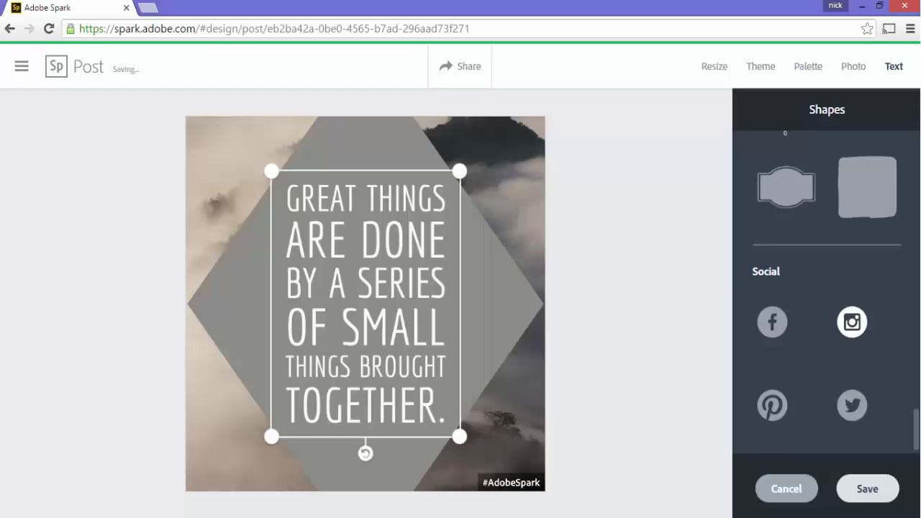
{"action": "scroll", "coordinate": [822, 288], "scroll_direction": "up", "scroll_amount": 15}
{"action": "left_click", "coordinate": [864, 212]}
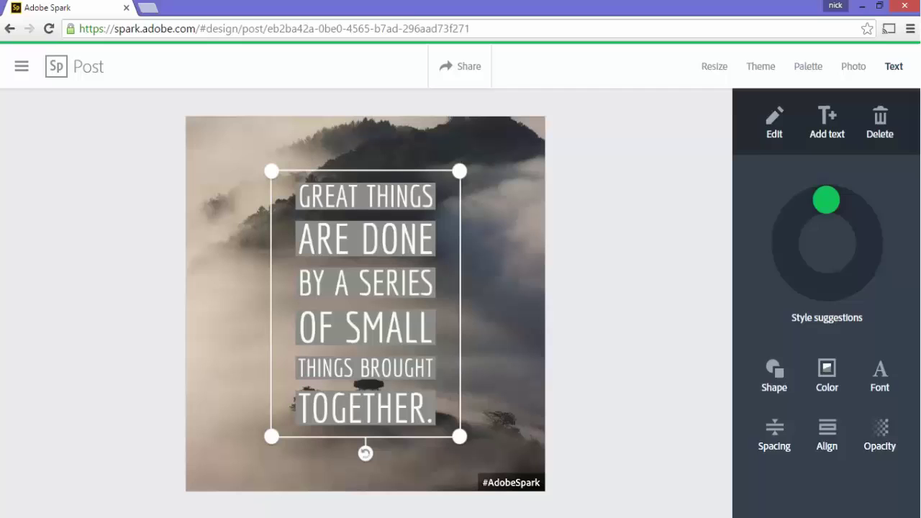
Step: Look through the suggested colours and the full colour range for the quote text, keeping its current colours
{"action": "left_click", "coordinate": [827, 376]}
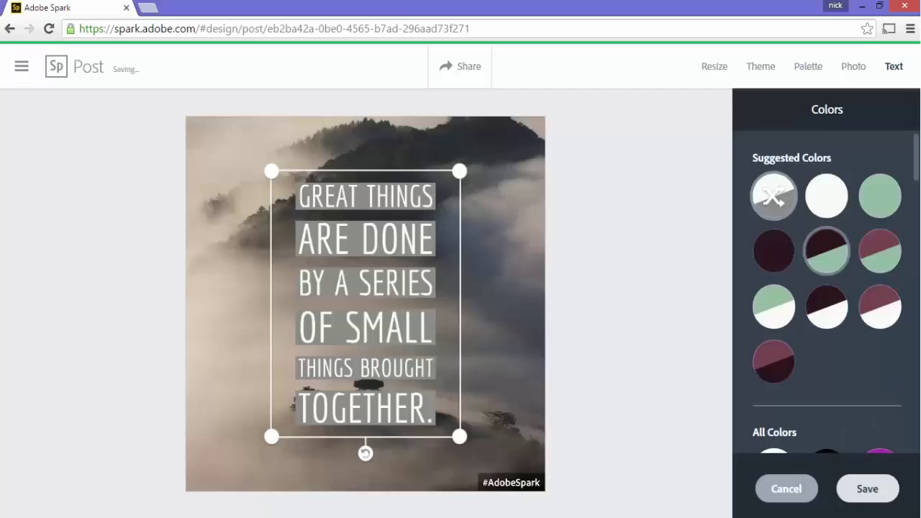
{"action": "scroll", "coordinate": [798, 261], "scroll_direction": "down", "scroll_amount": 5}
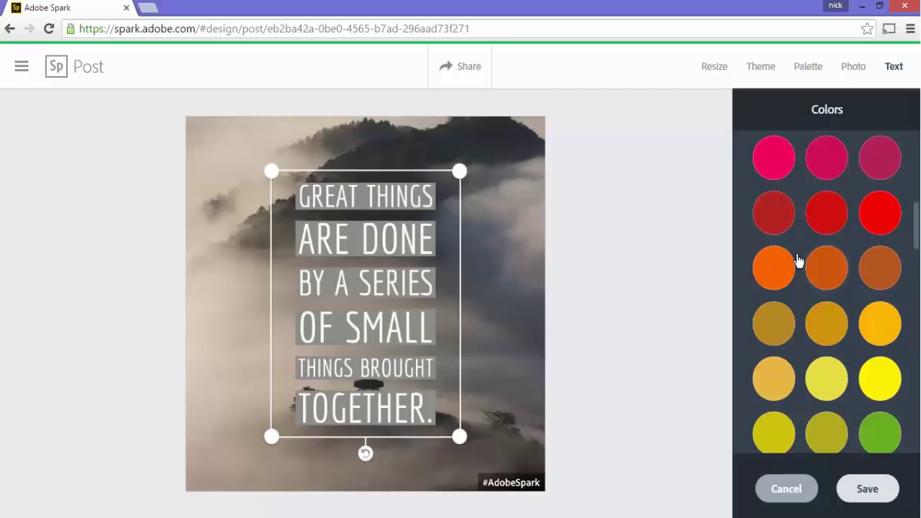
{"action": "scroll", "coordinate": [843, 300], "scroll_direction": "down", "scroll_amount": 5}
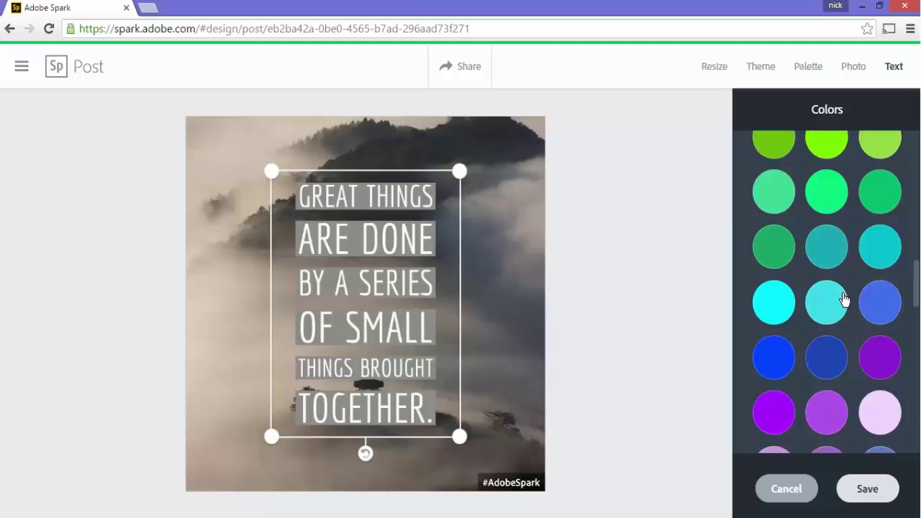
{"action": "scroll", "coordinate": [842, 300], "scroll_direction": "up", "scroll_amount": 10}
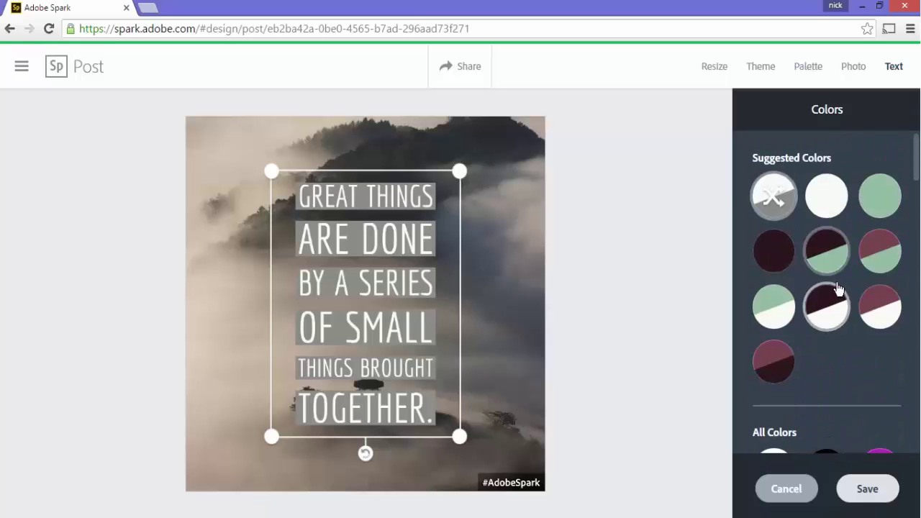
{"action": "left_click", "coordinate": [787, 489]}
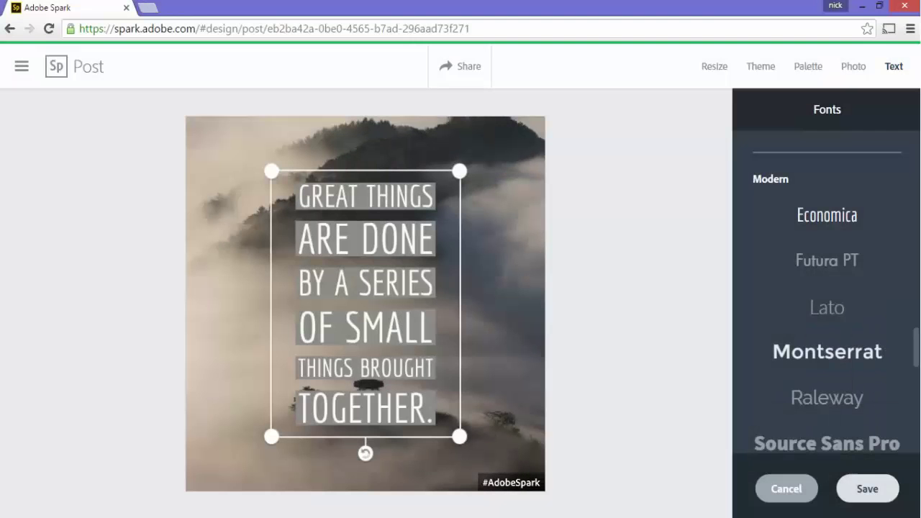
Step: Try the Source Sans Pro, Raleway, Montserrat, Lato and Futura PT fonts on the quote and discard the font change
{"action": "scroll", "coordinate": [840, 353], "scroll_direction": "down", "scroll_amount": 1}
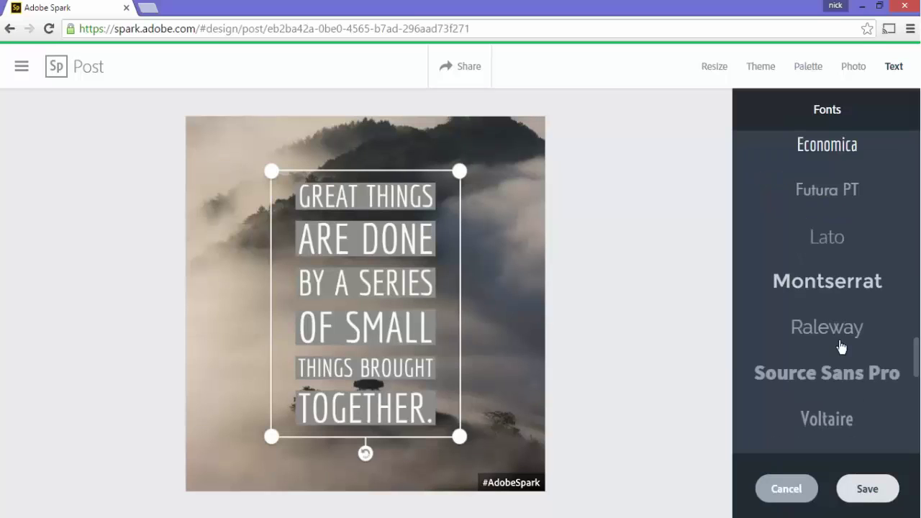
{"action": "left_click", "coordinate": [835, 371]}
{"action": "left_click", "coordinate": [826, 327]}
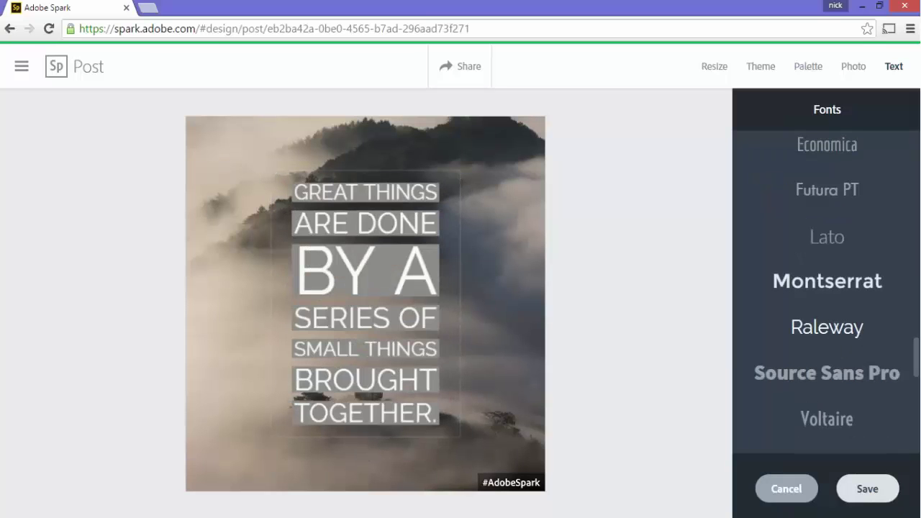
{"action": "left_click", "coordinate": [827, 281]}
{"action": "left_click", "coordinate": [827, 237]}
{"action": "left_click", "coordinate": [826, 189]}
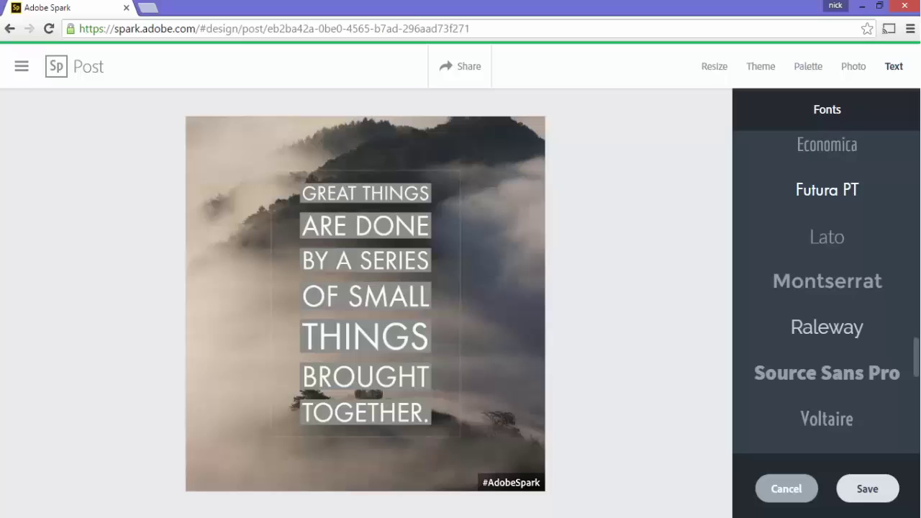
{"action": "scroll", "coordinate": [856, 380], "scroll_direction": "down", "scroll_amount": 3}
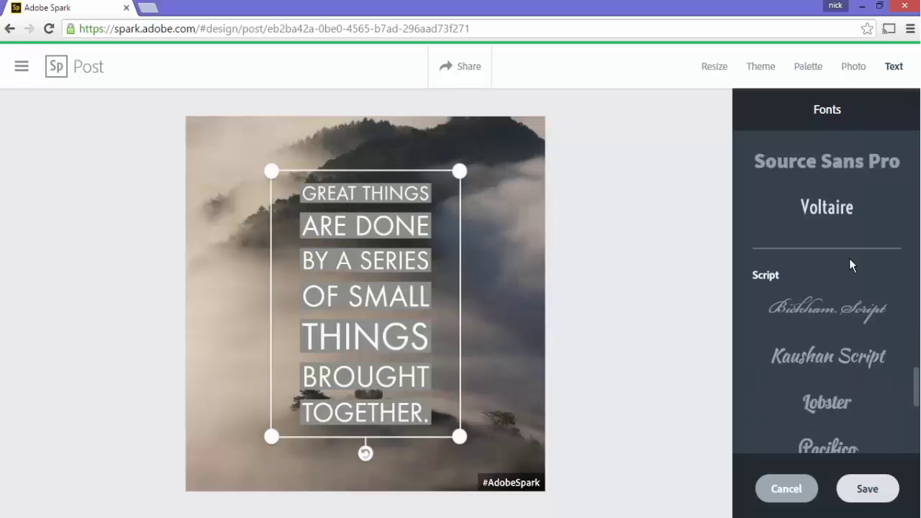
{"action": "left_click", "coordinate": [786, 488]}
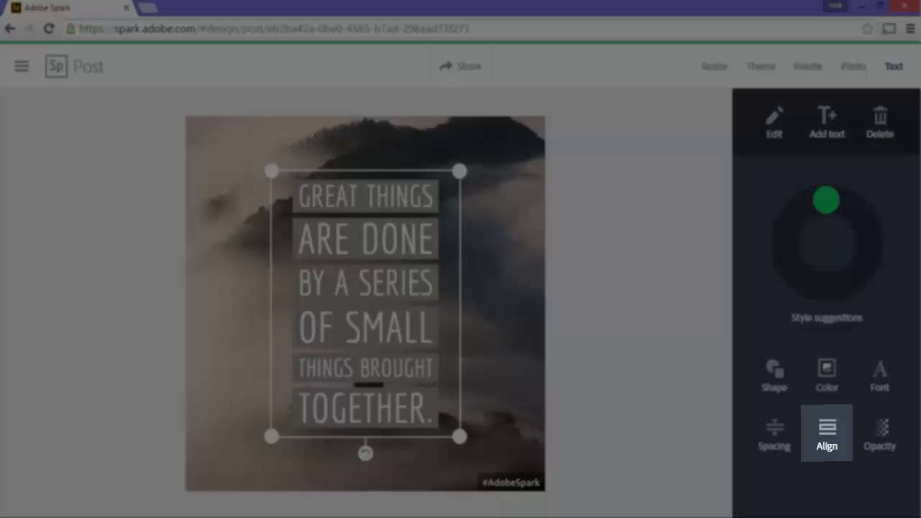
Step: Enlarge the quote text box and centre it horizontally and vertically on the image
{"action": "left_click_drag", "start_coordinate": [271, 172], "coordinate": [232, 124]}
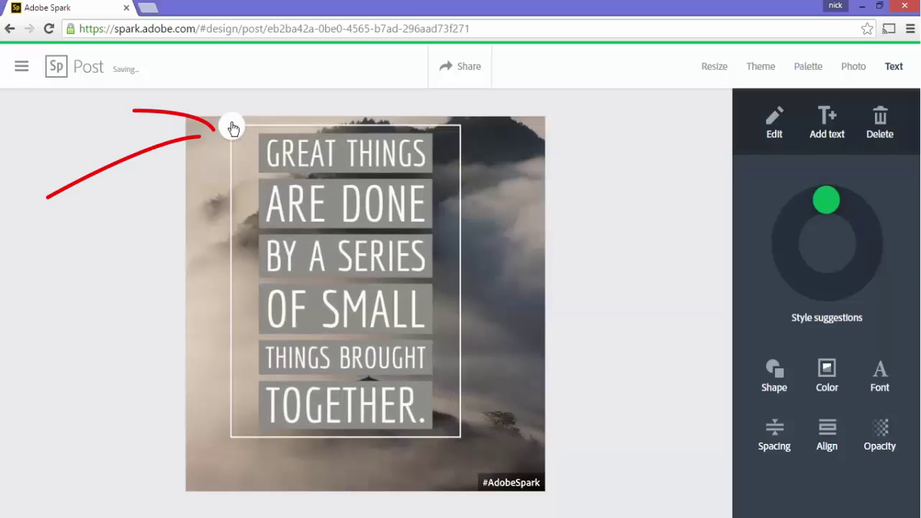
{"action": "mouse_move", "coordinate": [332, 264]}
{"action": "left_mouse_down"}
{"action": "mouse_move", "coordinate": [340, 294]}
{"action": "mouse_move", "coordinate": [367, 280]}
{"action": "mouse_move", "coordinate": [314, 291]}
{"action": "mouse_move", "coordinate": [356, 249]}
{"action": "mouse_move", "coordinate": [357, 284]}
{"action": "left_mouse_up"}
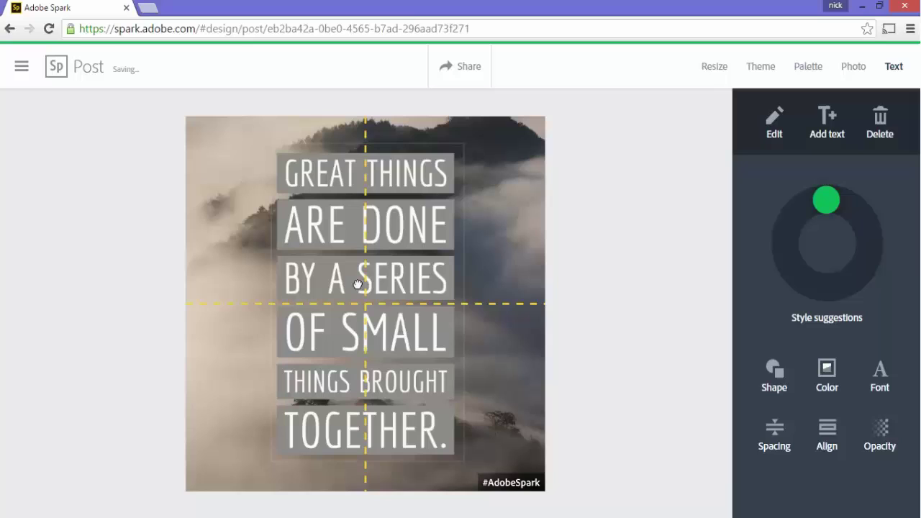
{"action": "left_click_drag", "start_coordinate": [358, 284], "coordinate": [358, 285]}
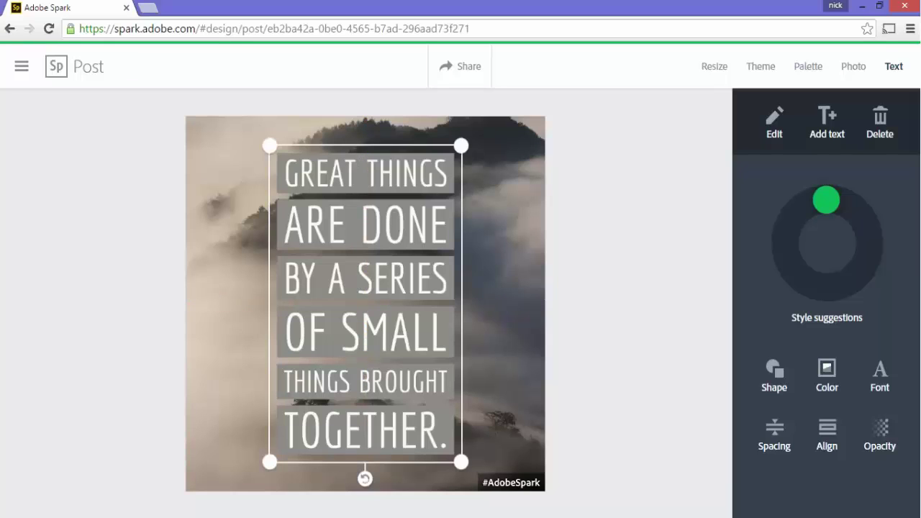